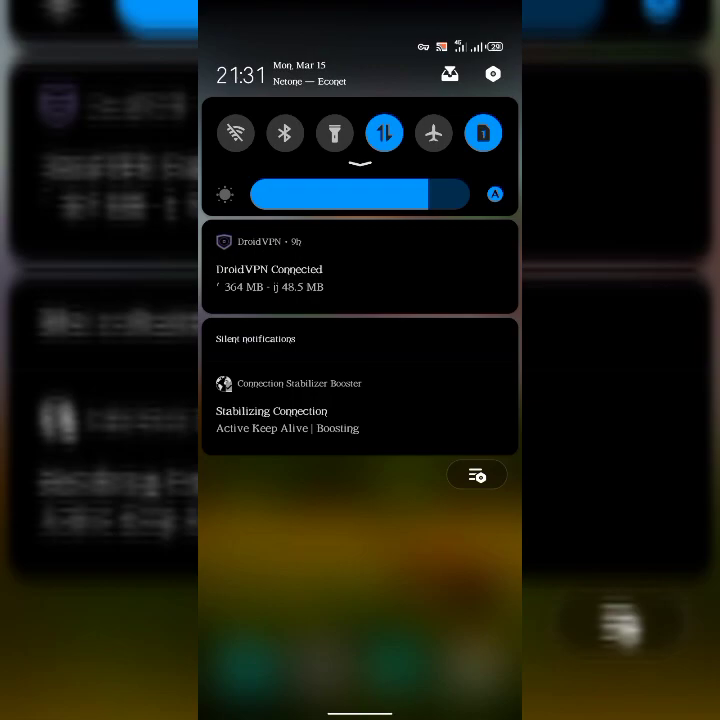
Step: Close the notification shade and launch DroidVPN on its Free 7 Netherlands connection screen
{"action": "left_click", "coordinate": [421, 556]}
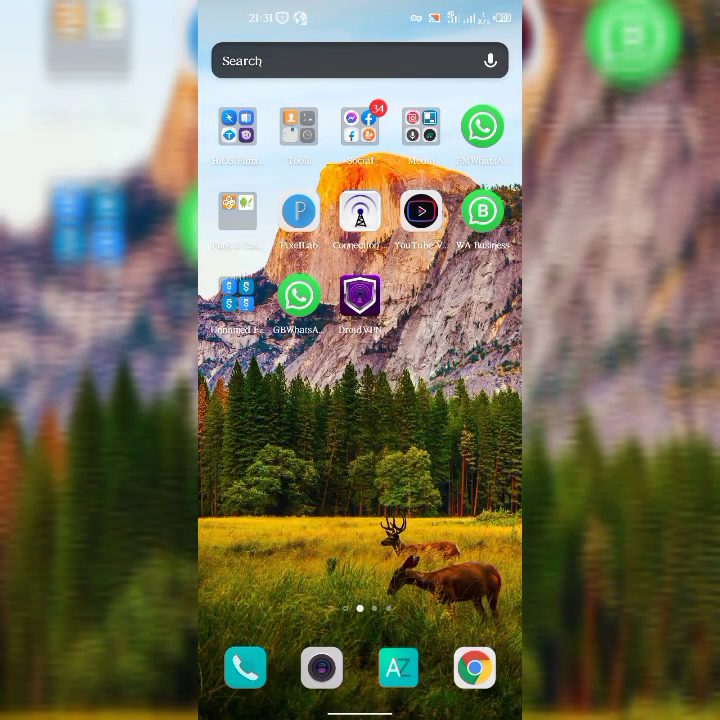
{"action": "left_click", "coordinate": [360, 296]}
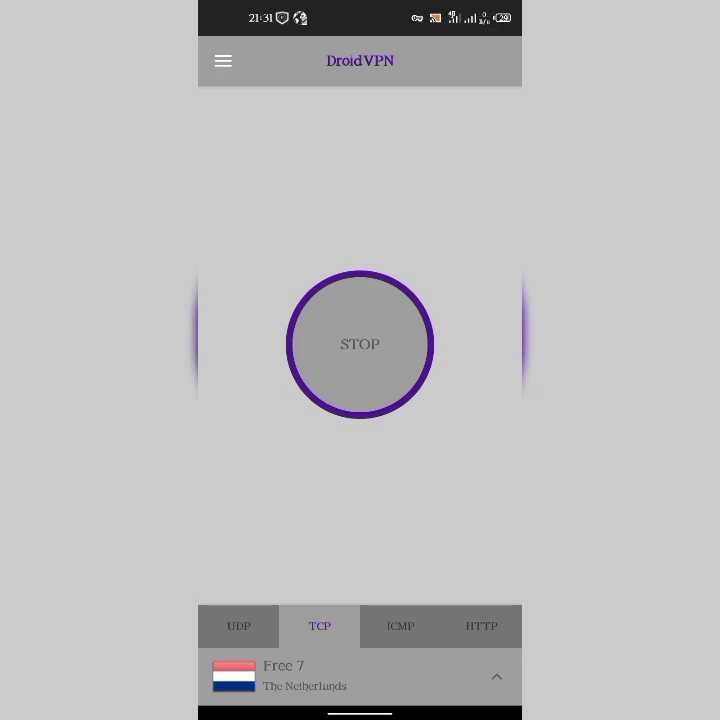
{"action": "left_click", "coordinate": [482, 658]}
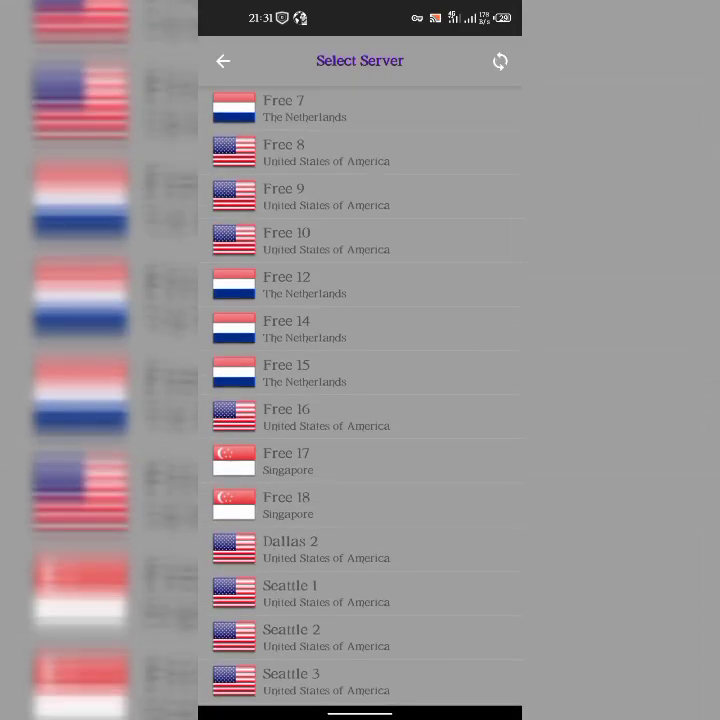
{"action": "scroll", "coordinate": [455, 476], "scroll_direction": "down", "scroll_amount": 15}
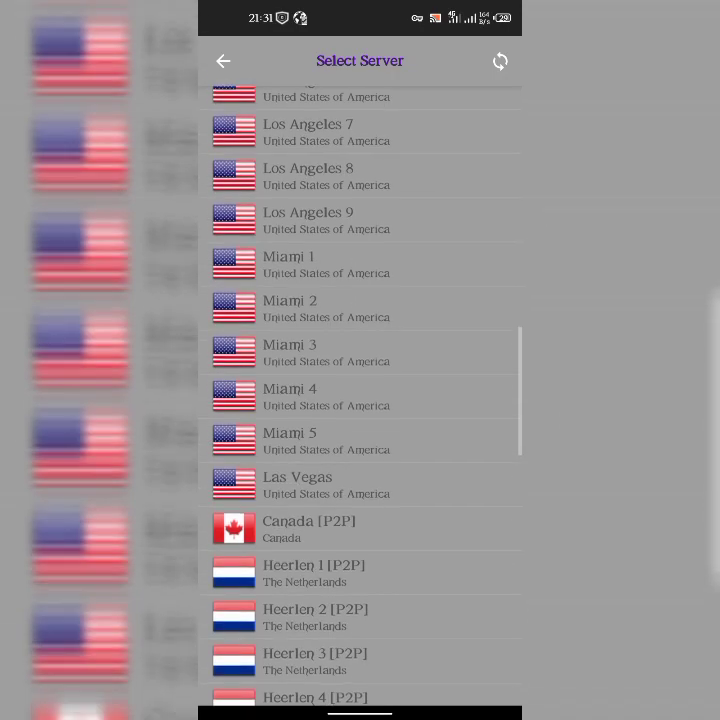
{"action": "scroll", "coordinate": [478, 354], "scroll_direction": "down", "scroll_amount": 5}
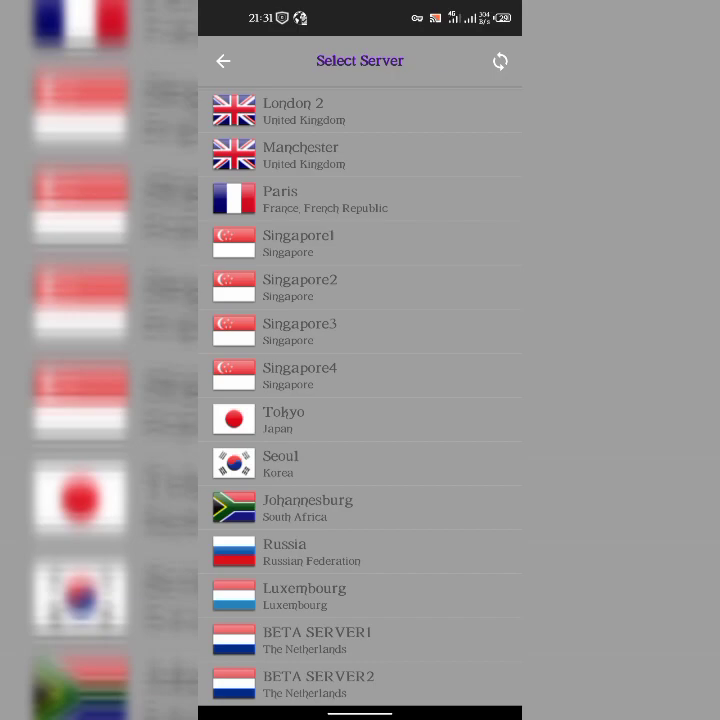
{"action": "left_click", "coordinate": [223, 61]}
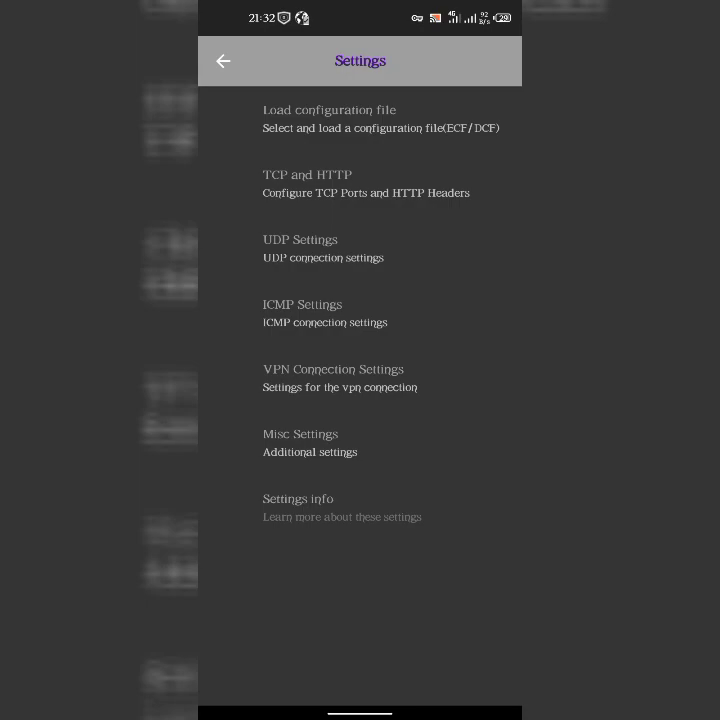
Step: Check the remote TCP port in the TCP and HTTP settings without changing it
{"action": "left_click", "coordinate": [455, 186]}
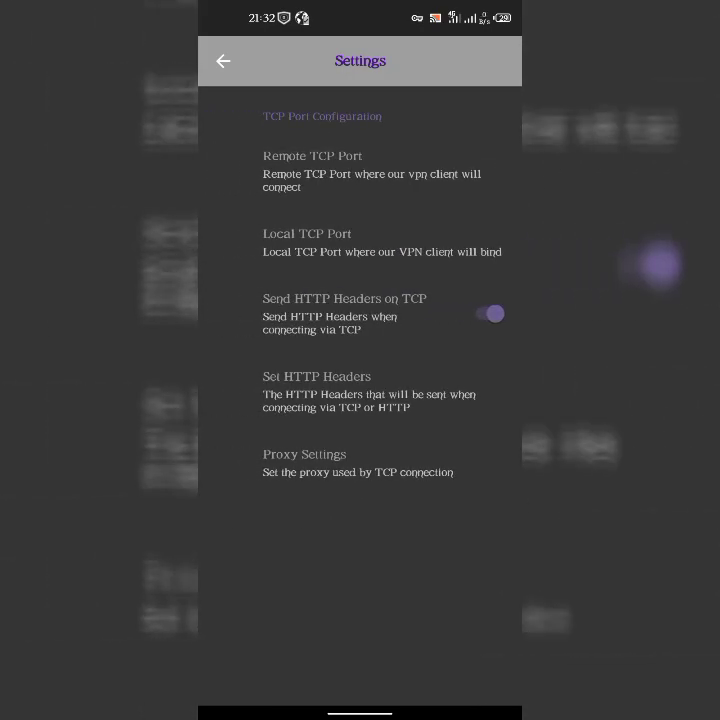
{"action": "left_click", "coordinate": [474, 166]}
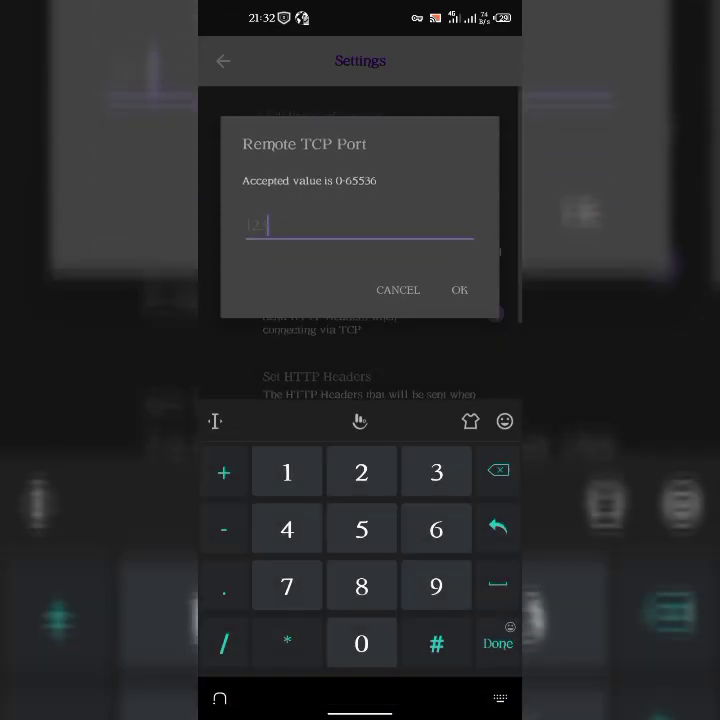
{"action": "left_click", "coordinate": [398, 290]}
{"action": "left_click_drag", "start_coordinate": [519, 217], "coordinate": [480, 217]}
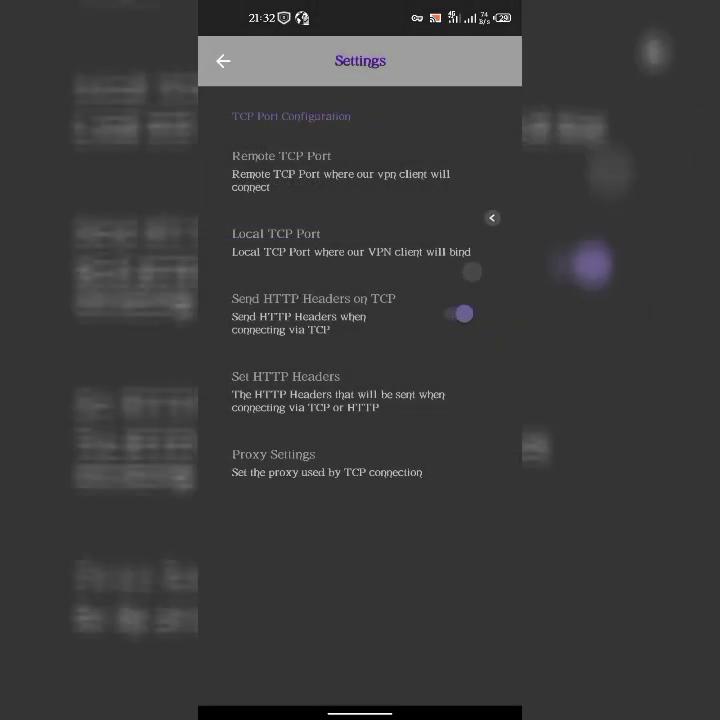
Step: Return to DroidVPN's main screen via the notification shade and switch to Light Mode
{"action": "left_click_drag", "start_coordinate": [360, 10], "coordinate": [360, 400]}
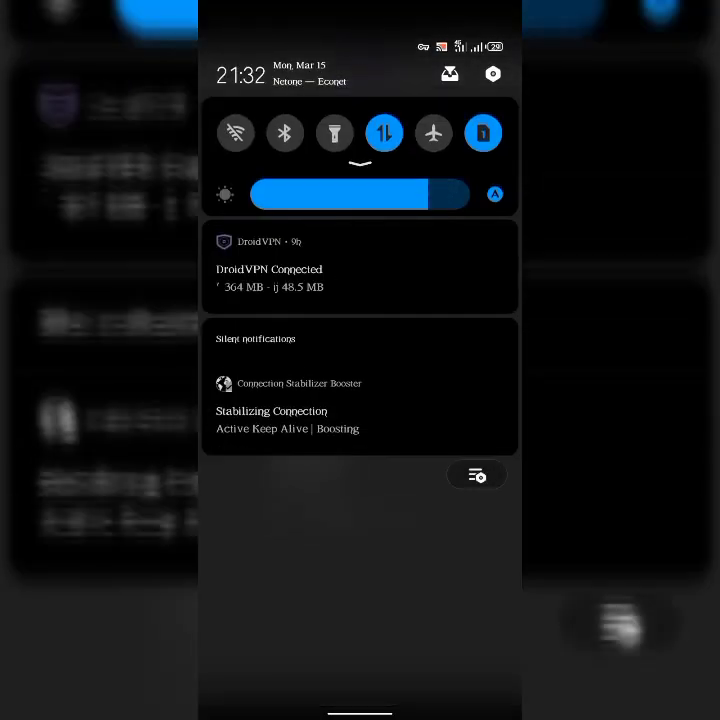
{"action": "left_click_drag", "start_coordinate": [360, 160], "coordinate": [360, 450]}
{"action": "left_click", "coordinate": [270, 401]}
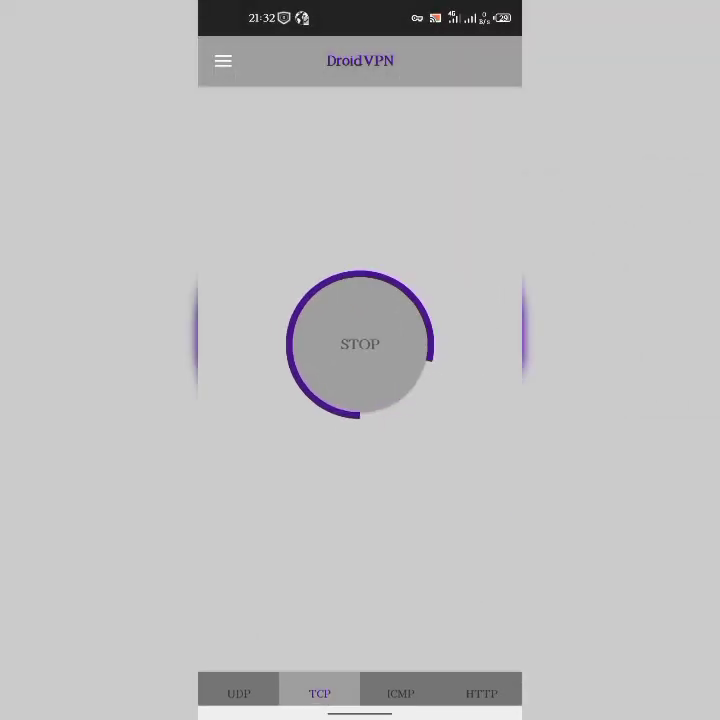
{"action": "left_click", "coordinate": [223, 61]}
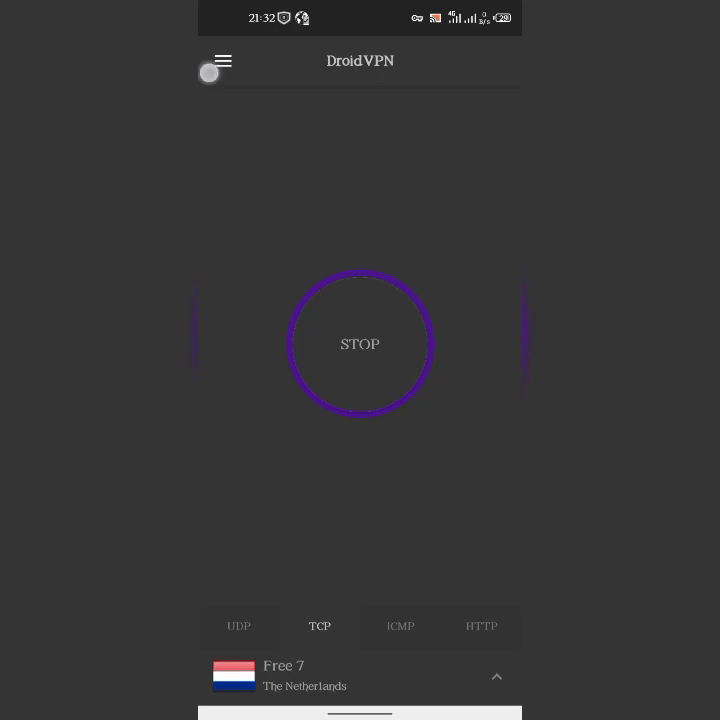
{"action": "left_click", "coordinate": [209, 72]}
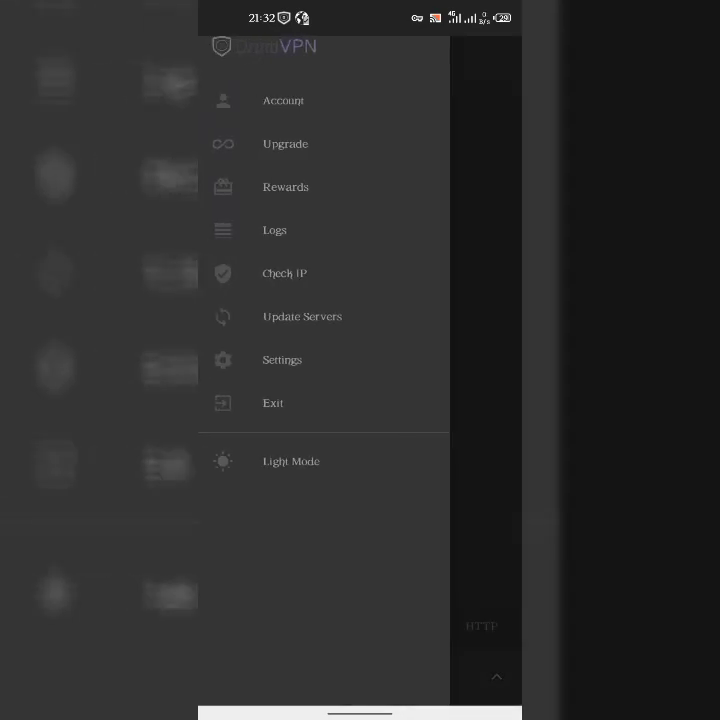
{"action": "left_click", "coordinate": [291, 461]}
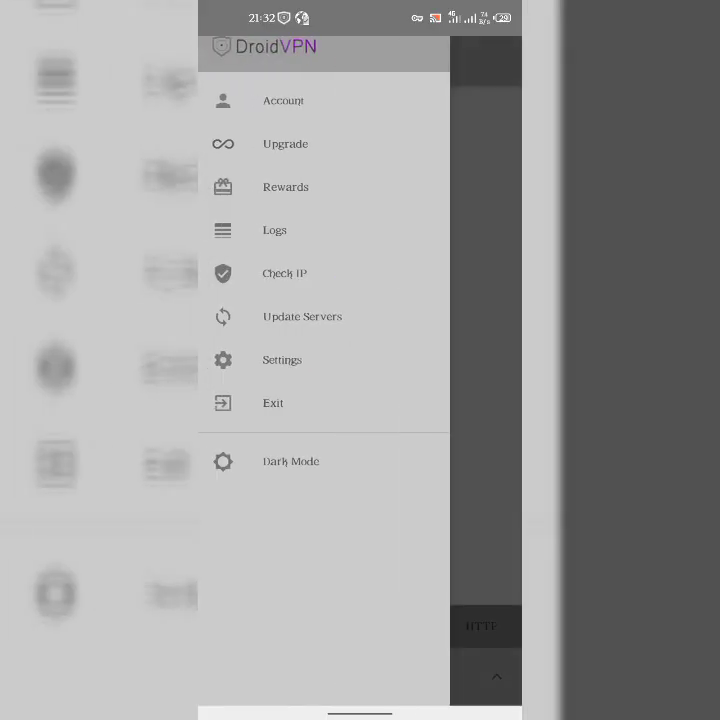
Step: Leave the remote TCP port at 123 and set the local TCP port to 5000
{"action": "left_click", "coordinate": [282, 360]}
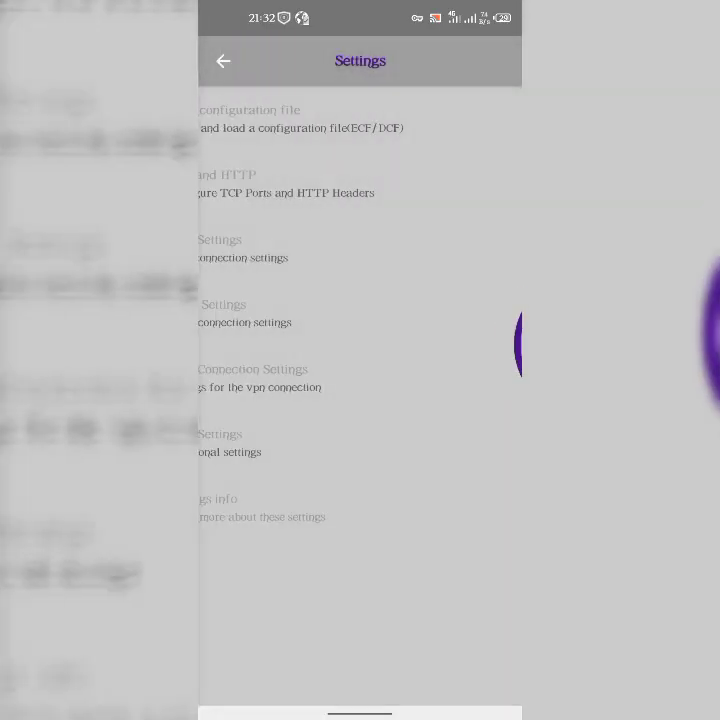
{"action": "left_click", "coordinate": [366, 183]}
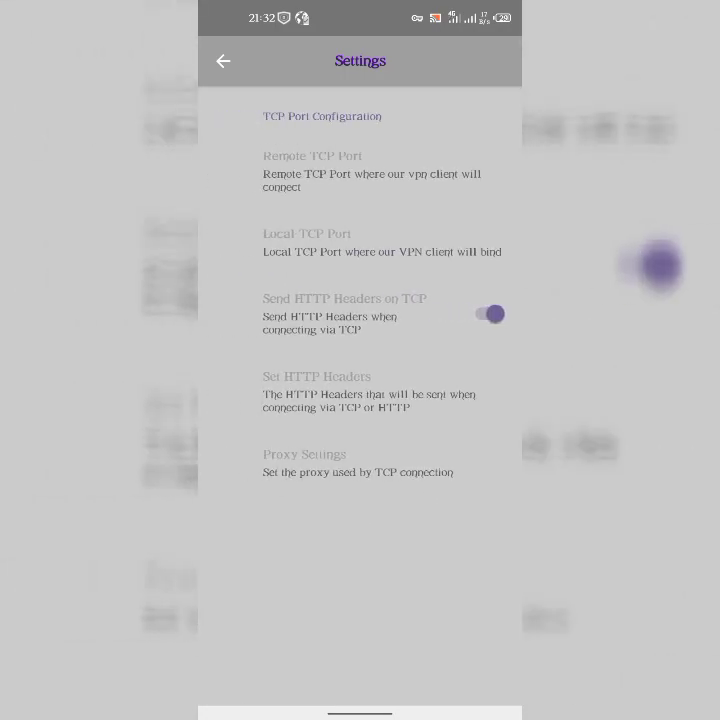
{"action": "left_click", "coordinate": [360, 172]}
{"action": "type", "text": "123"}
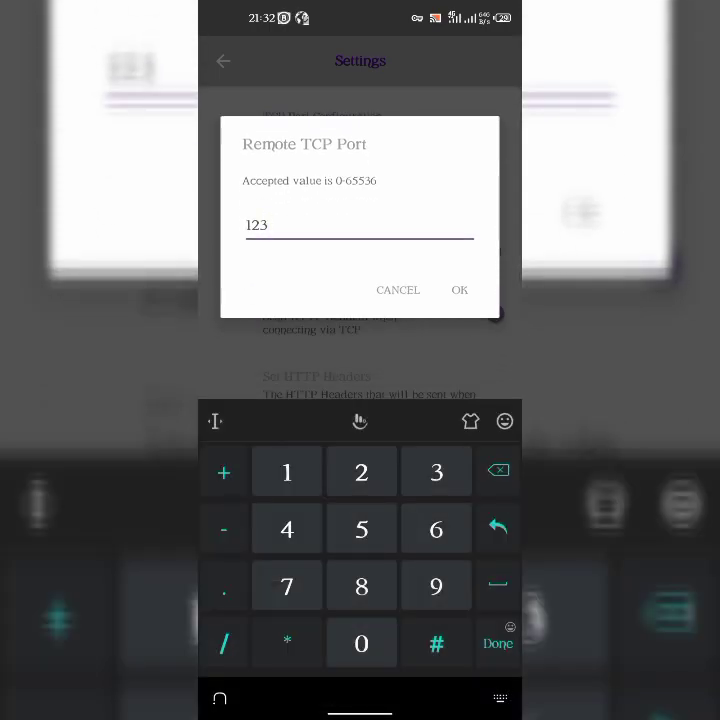
{"action": "left_click", "coordinate": [398, 289]}
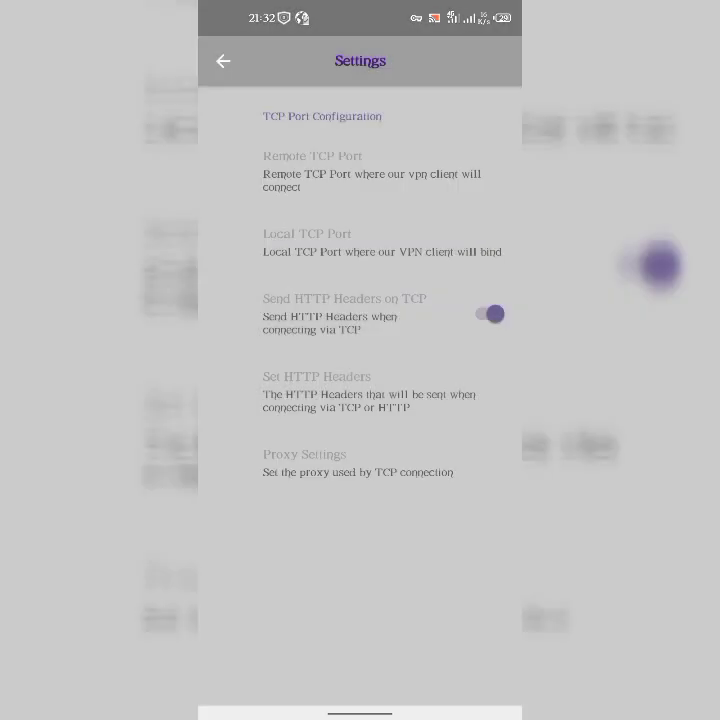
{"action": "left_click", "coordinate": [380, 242]}
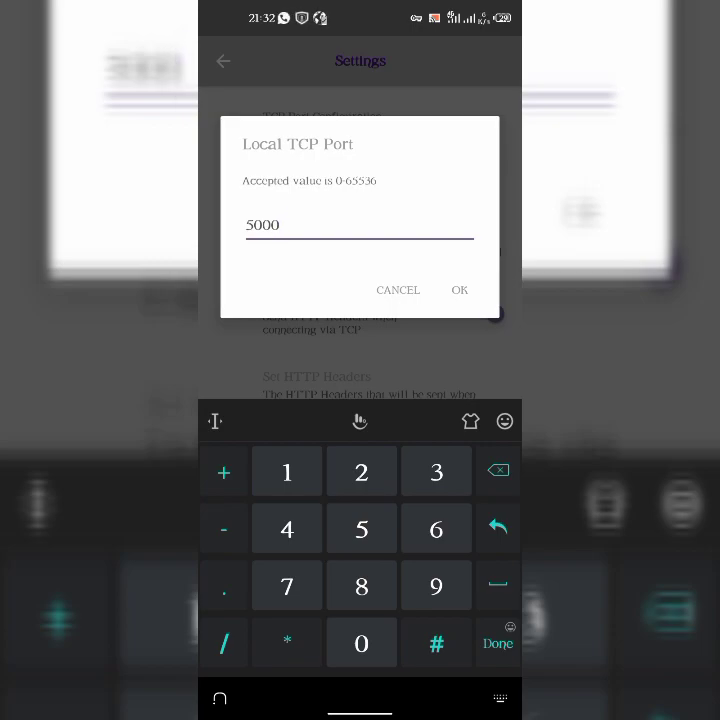
{"action": "left_click", "coordinate": [462, 292]}
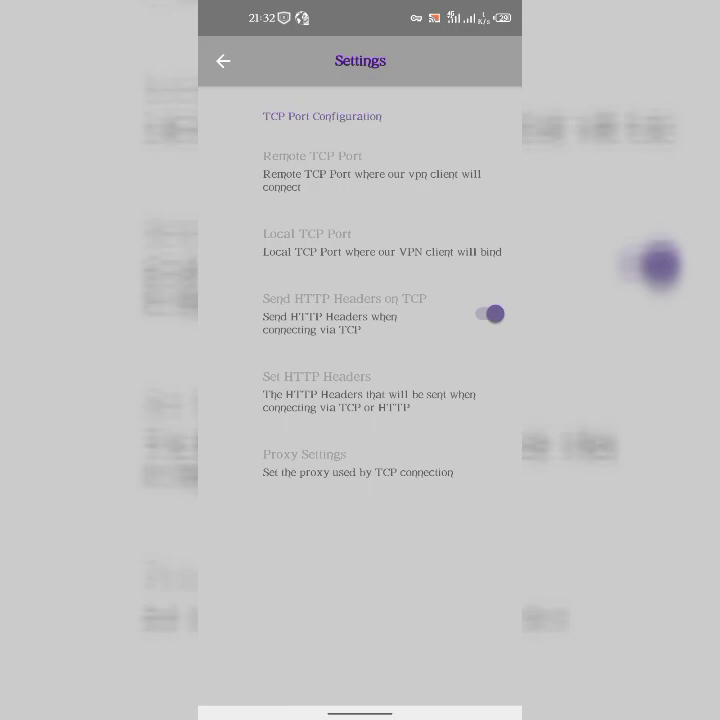
{"action": "left_click", "coordinate": [340, 390]}
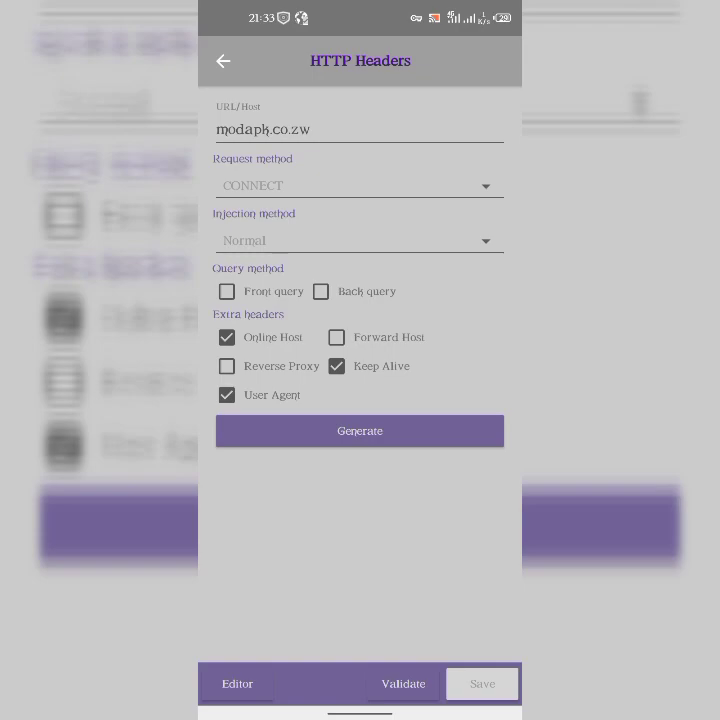
Step: Generate and validate the CONNECT header payload for modapk.co.zw, then return to Settings
{"action": "left_click", "coordinate": [415, 431]}
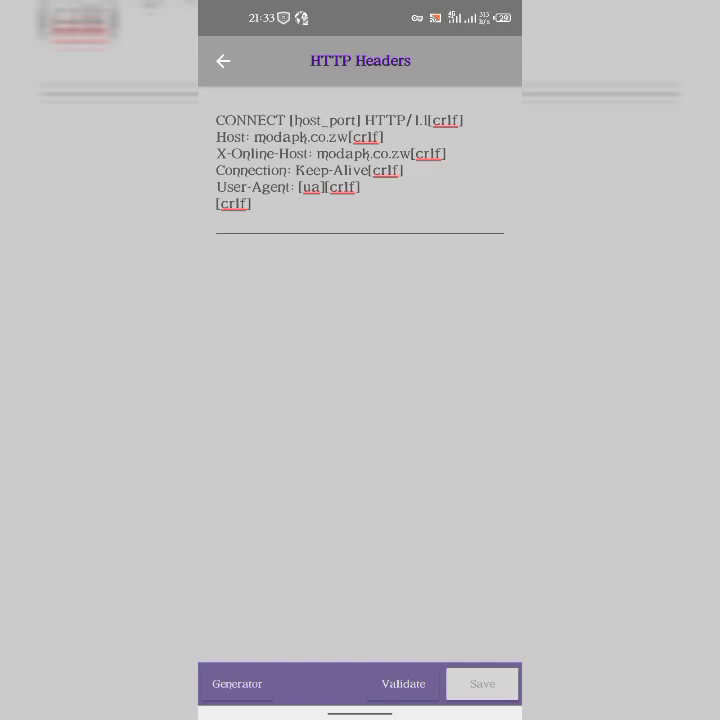
{"action": "left_click", "coordinate": [412, 692]}
{"action": "left_click", "coordinate": [223, 61]}
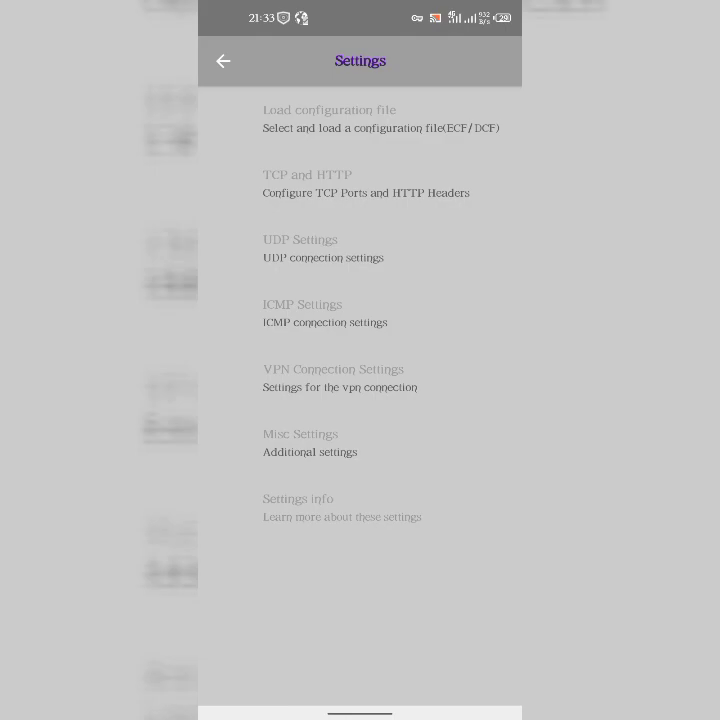
Step: Review the VPN Connection Settings tunnel toggles unchanged and go back to the main screen
{"action": "left_click", "coordinate": [439, 382]}
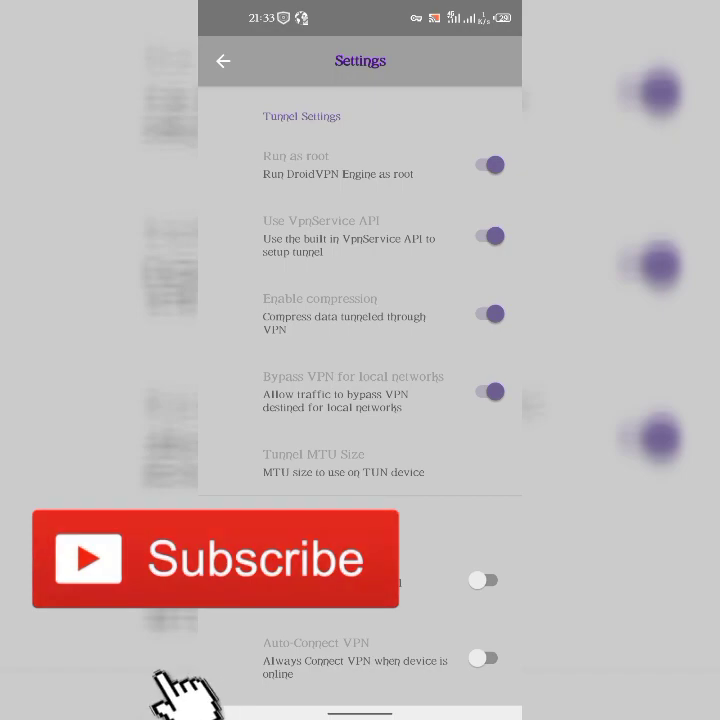
{"action": "scroll", "coordinate": [360, 400], "scroll_direction": "down", "scroll_amount": 3}
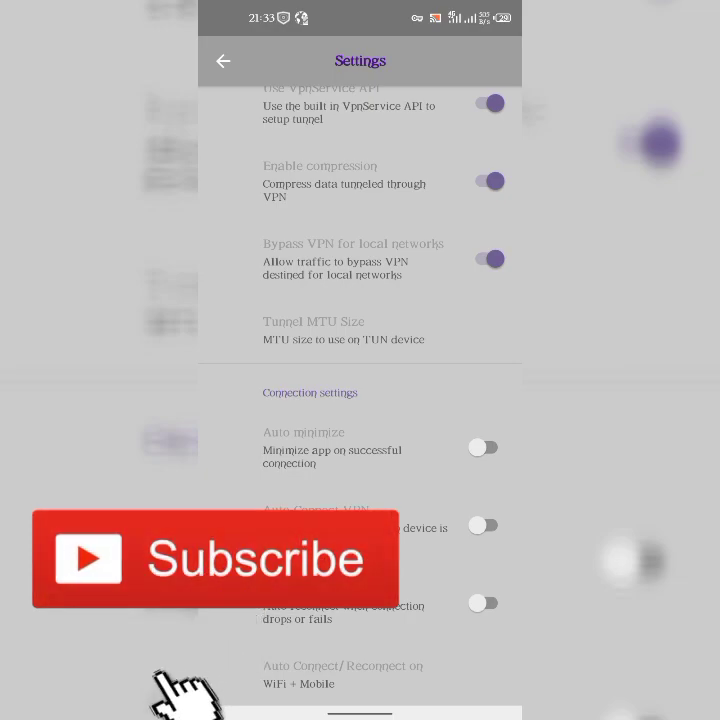
{"action": "mouse_move", "coordinate": [520, 366]}
{"action": "left_mouse_down"}
{"action": "mouse_move", "coordinate": [484, 366]}
{"action": "mouse_move", "coordinate": [511, 382]}
{"action": "left_mouse_up"}
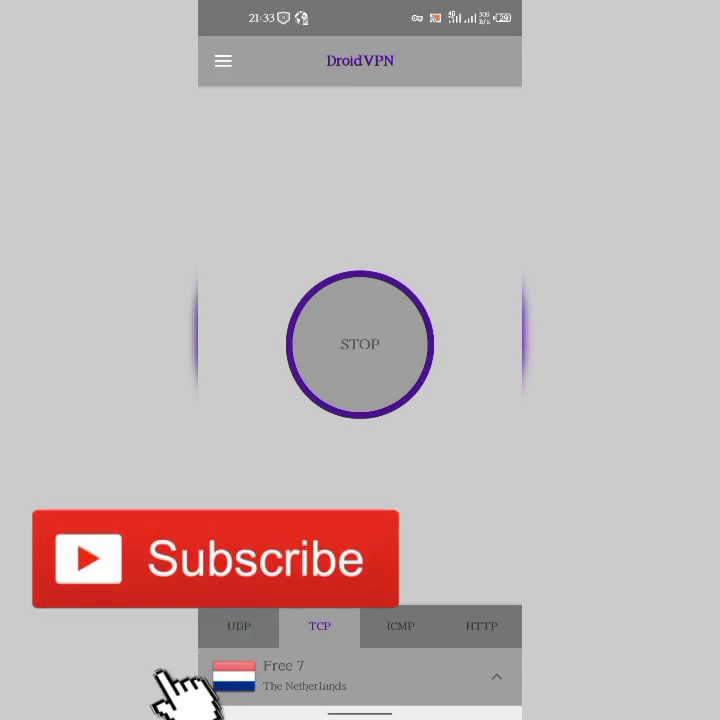
Step: Confirm the notification shade shows DroidVPN Connected, then leave the app for the home screen
{"action": "left_click", "coordinate": [223, 61]}
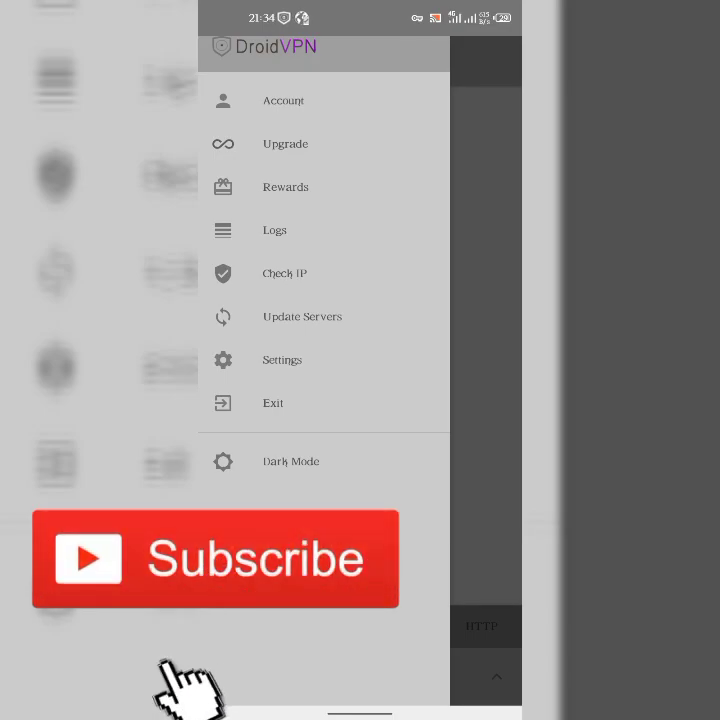
{"action": "left_click_drag", "start_coordinate": [435, 14], "coordinate": [410, 421]}
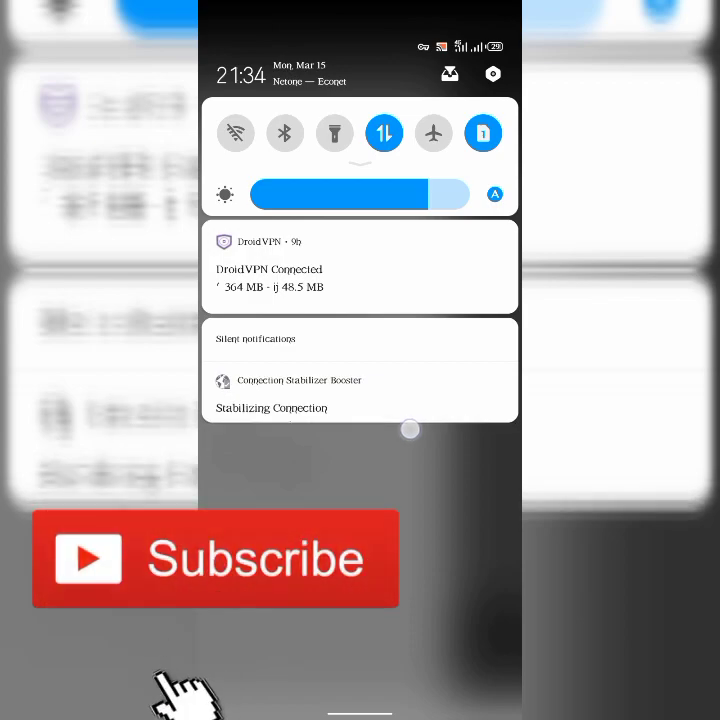
{"action": "mouse_move", "coordinate": [410, 429]}
{"action": "left_mouse_down"}
{"action": "mouse_move", "coordinate": [456, 225]}
{"action": "mouse_move", "coordinate": [512, 109]}
{"action": "left_mouse_up"}
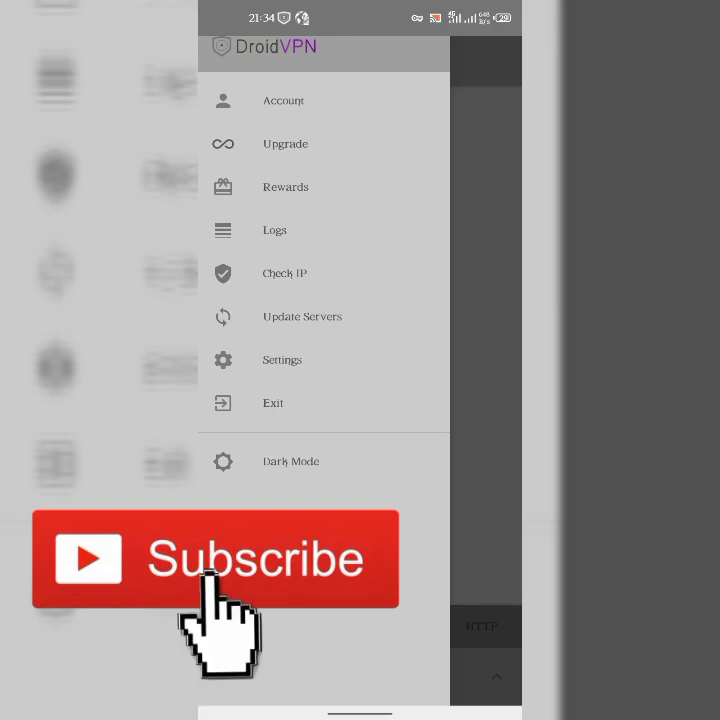
{"action": "left_click", "coordinate": [285, 187]}
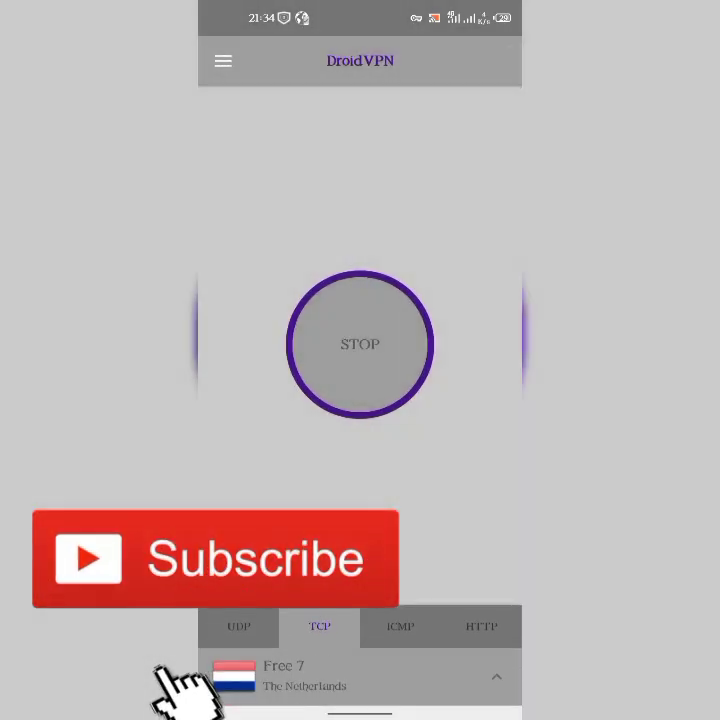
{"action": "left_click_drag", "start_coordinate": [360, 712], "coordinate": [360, 450]}
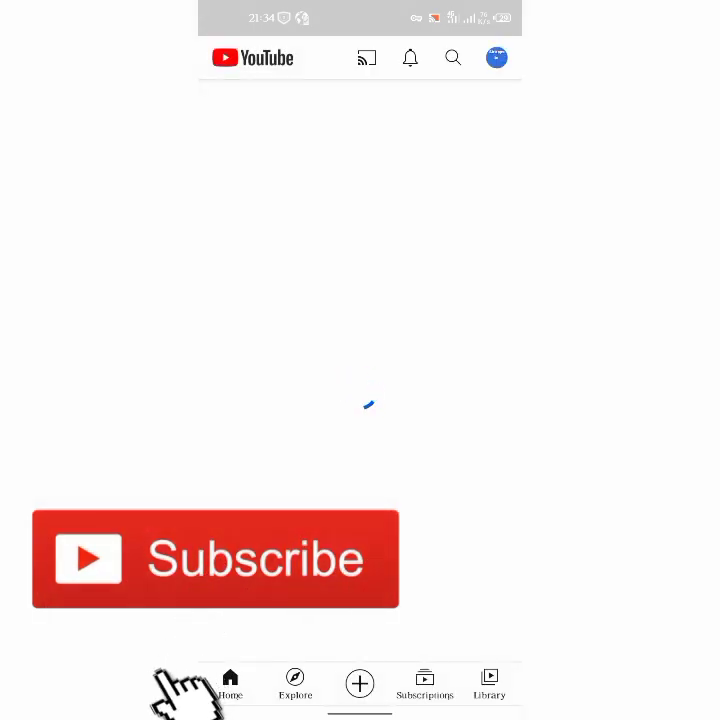
Step: Search YouTube for 'sirapps inc' and open the SirApps Inc. channel to browse its uploads
{"action": "left_click", "coordinate": [453, 58]}
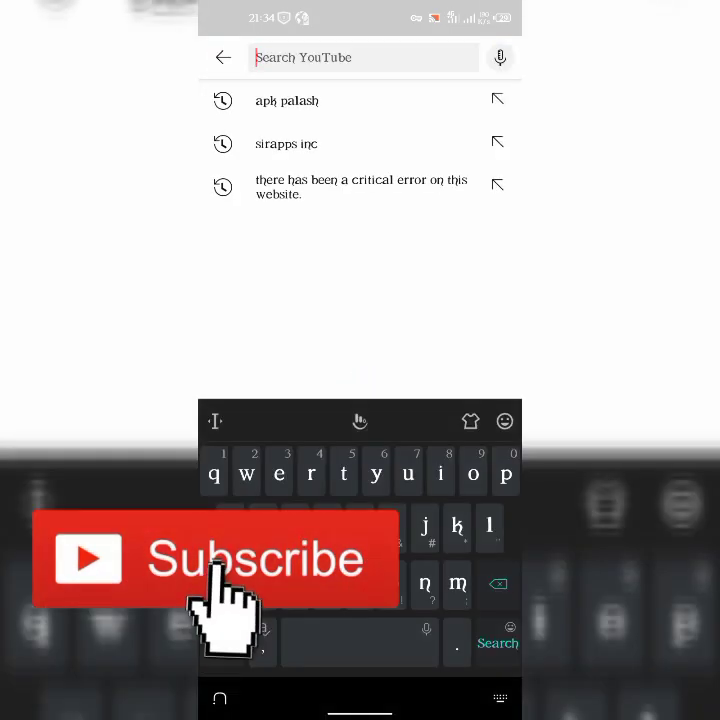
{"action": "type", "text": "sia"}
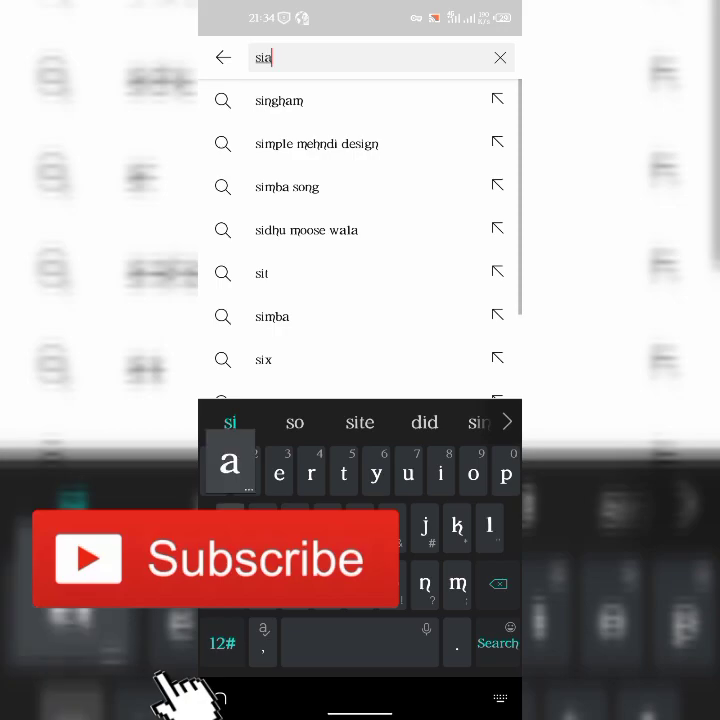
{"action": "type", "text": "r"}
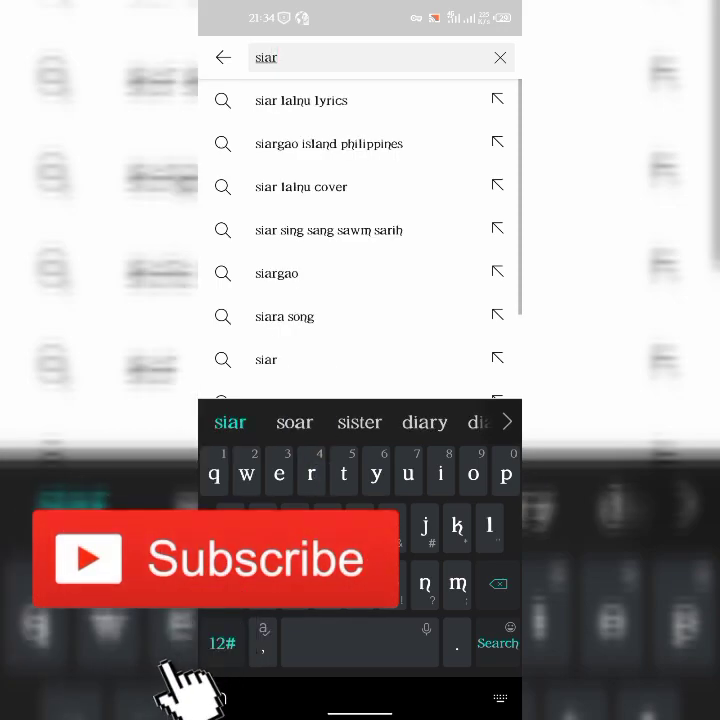
{"action": "key", "text": "BackSpace"}
{"action": "key", "text": "BackSpace"}
{"action": "key", "text": "BackSpace"}
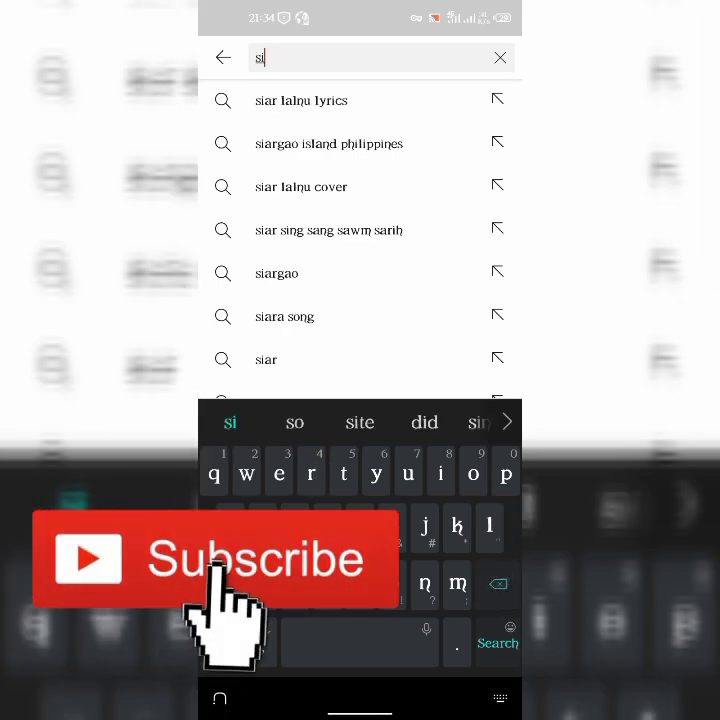
{"action": "type", "text": "irap"}
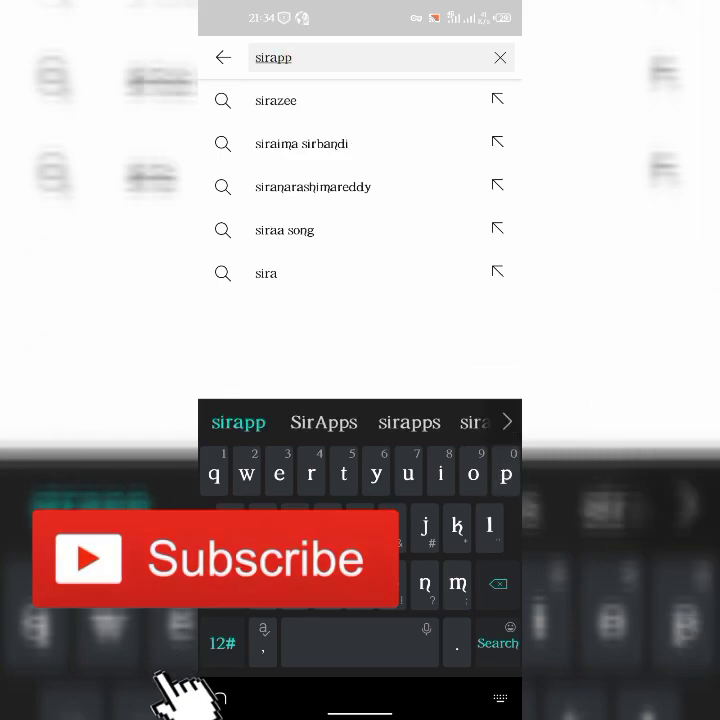
{"action": "type", "text": "p"}
{"action": "key", "text": "BackSpace"}
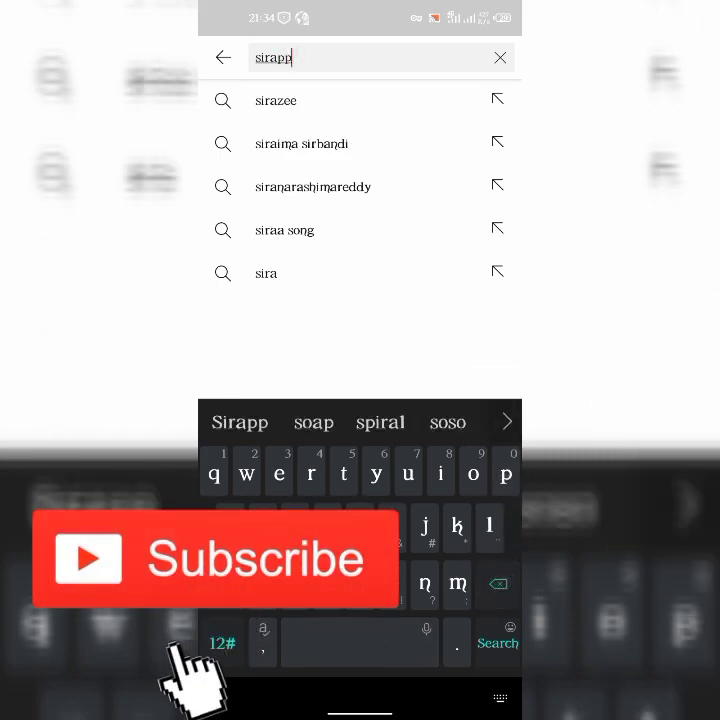
{"action": "type", "text": "s in"}
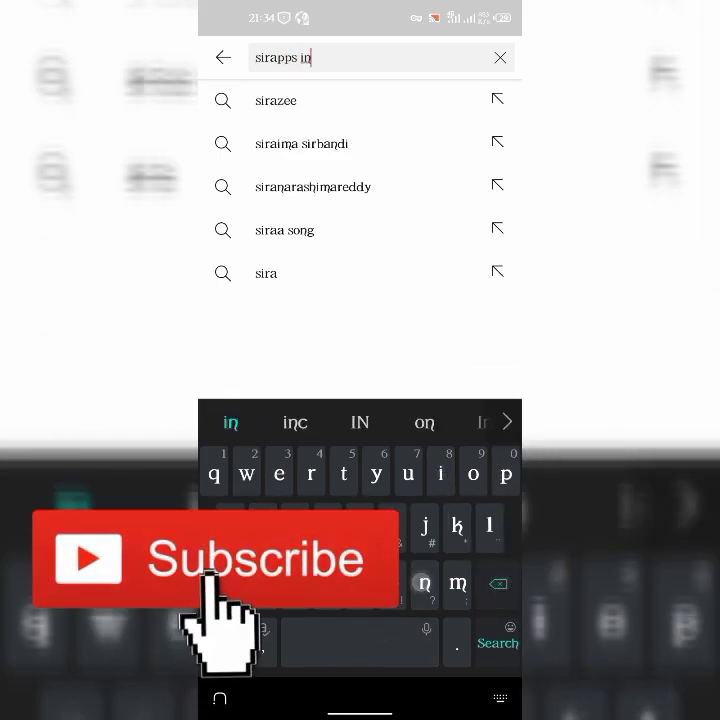
{"action": "type", "text": "c"}
{"action": "key", "text": "Return"}
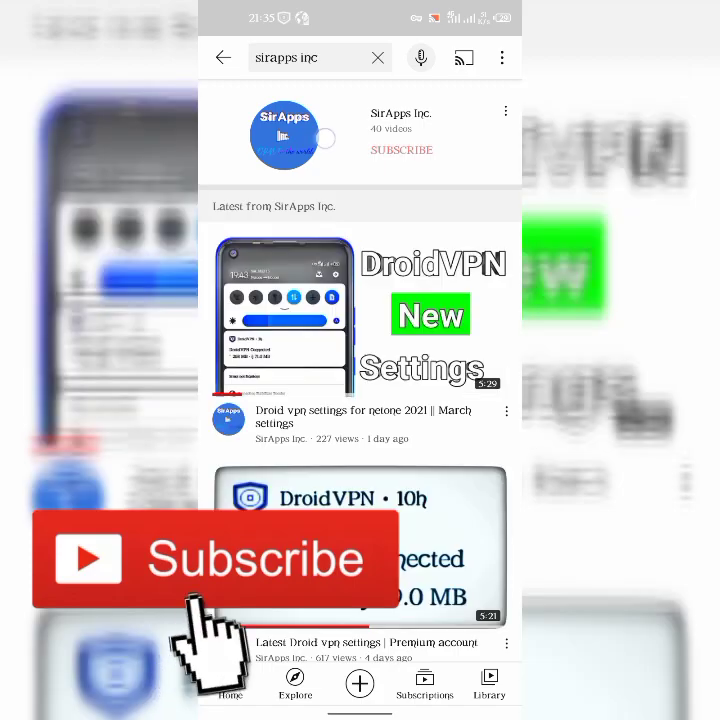
{"action": "left_click", "coordinate": [325, 138]}
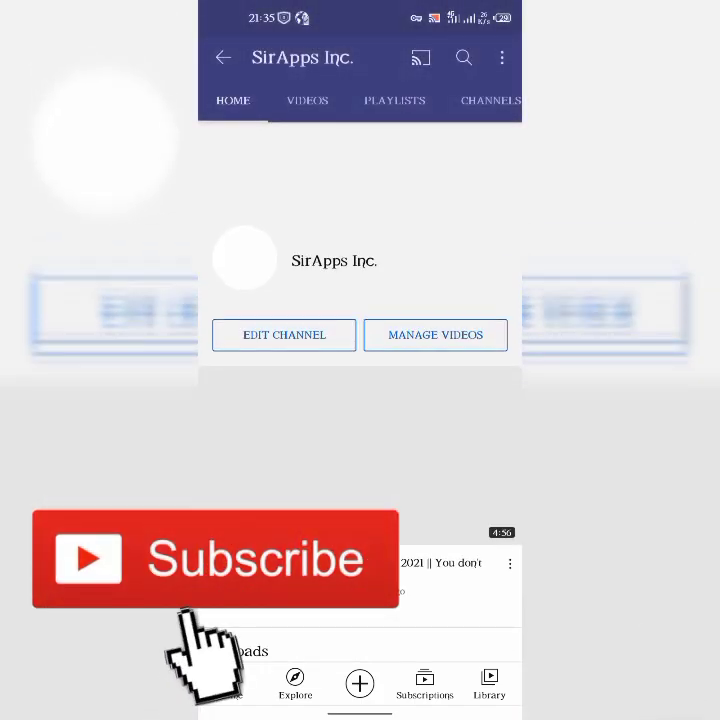
{"action": "scroll", "coordinate": [360, 400], "scroll_direction": "down", "scroll_amount": 5}
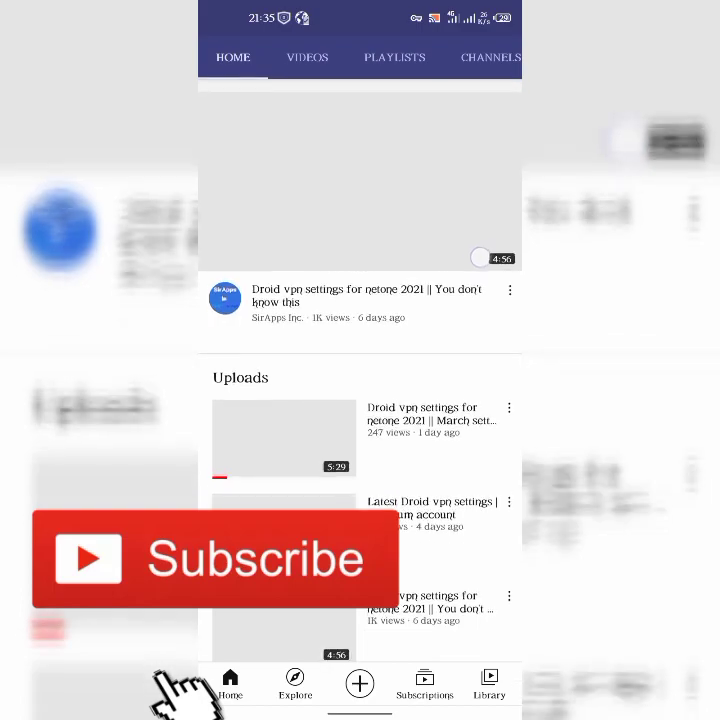